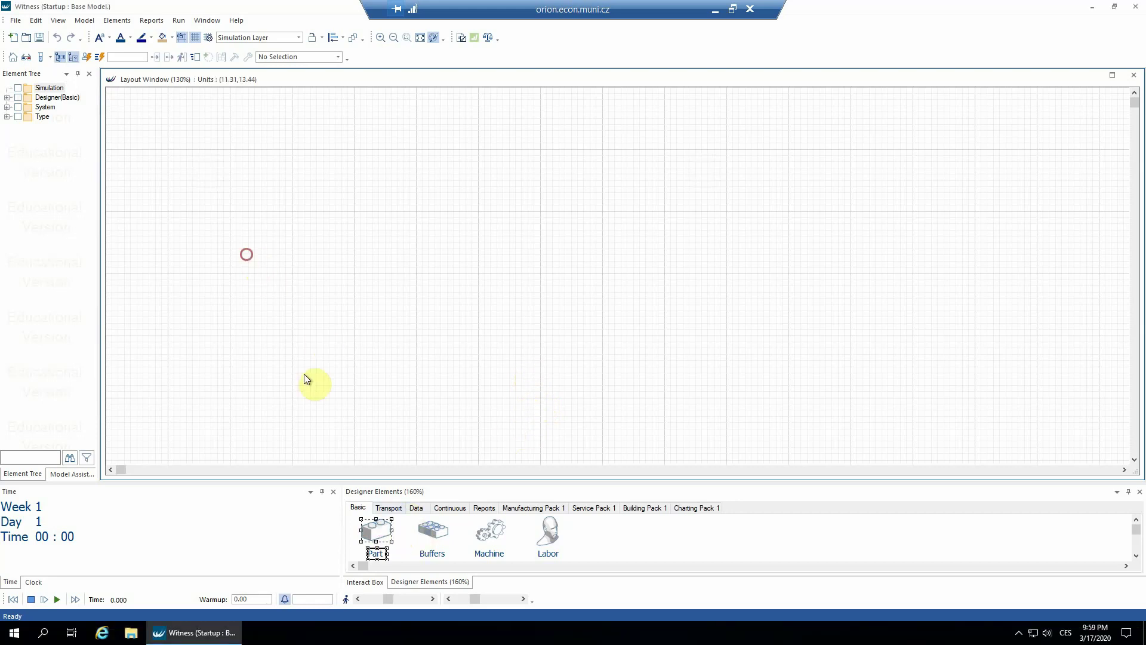
# Step: Place Part001 with Machine001 to its right on the layout
pyautogui.moveTo(376, 531); pyautogui.dragTo(241, 229)
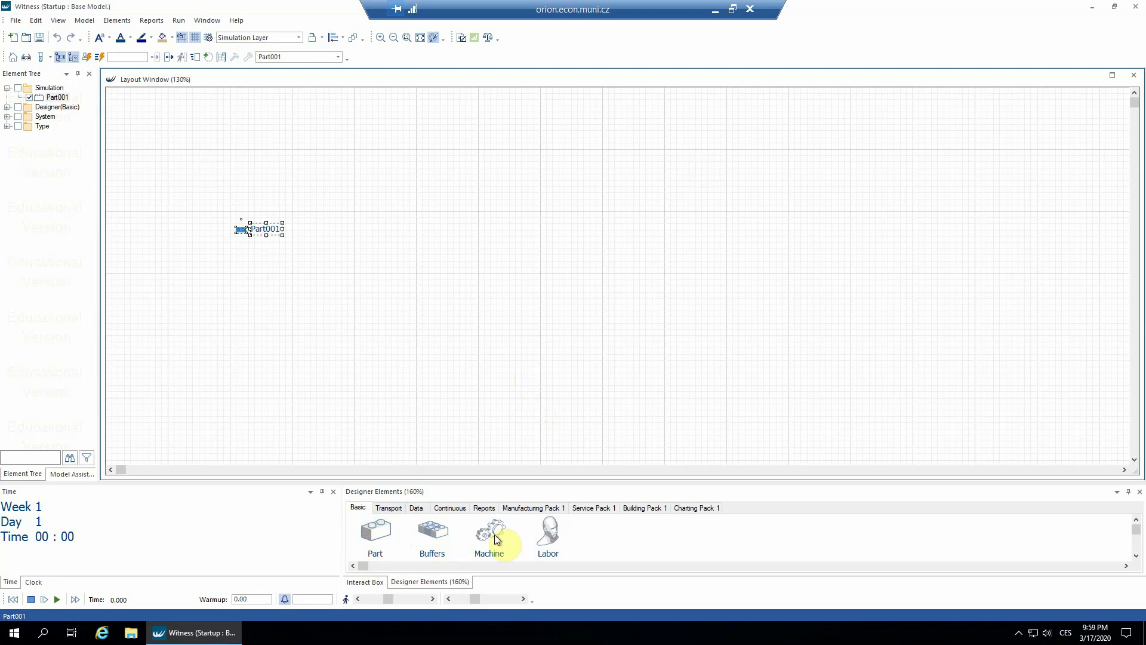
pyautogui.moveTo(491, 535); pyautogui.dragTo(381, 222)
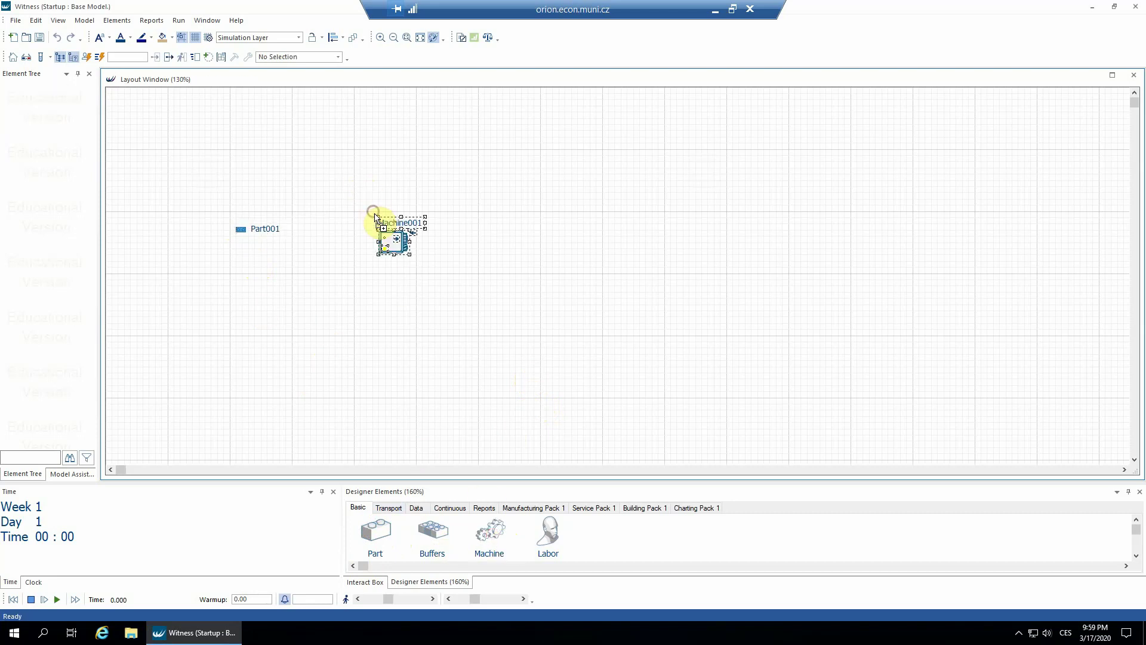
pyautogui.scroll(3, 504, 284)
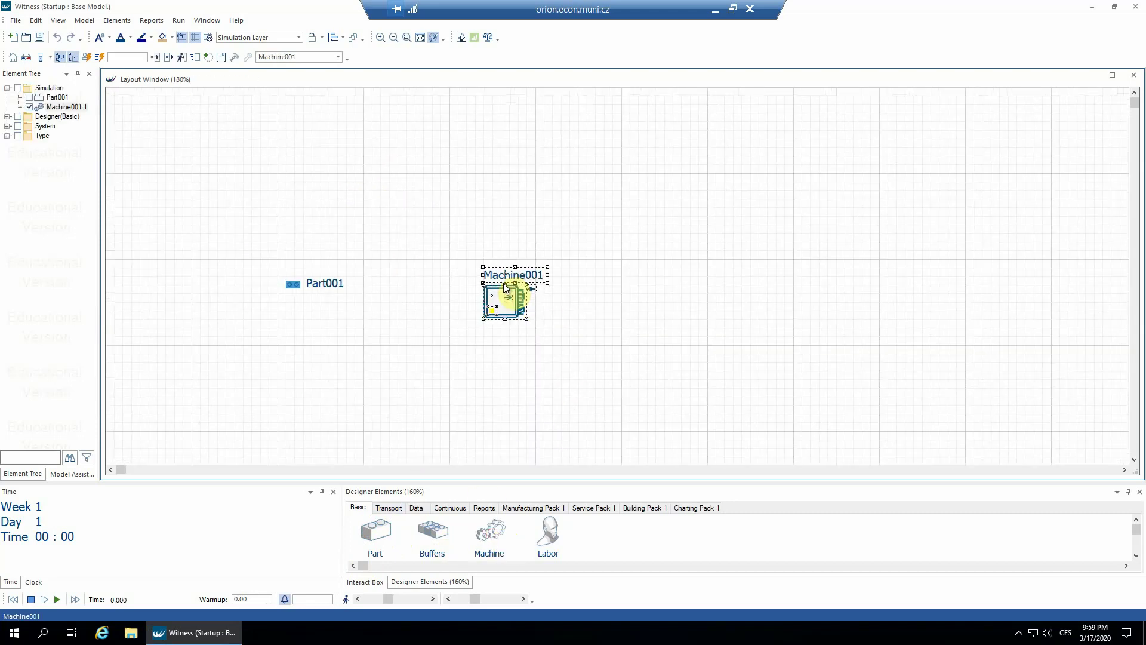
pyautogui.scroll(-1, 489, 245)
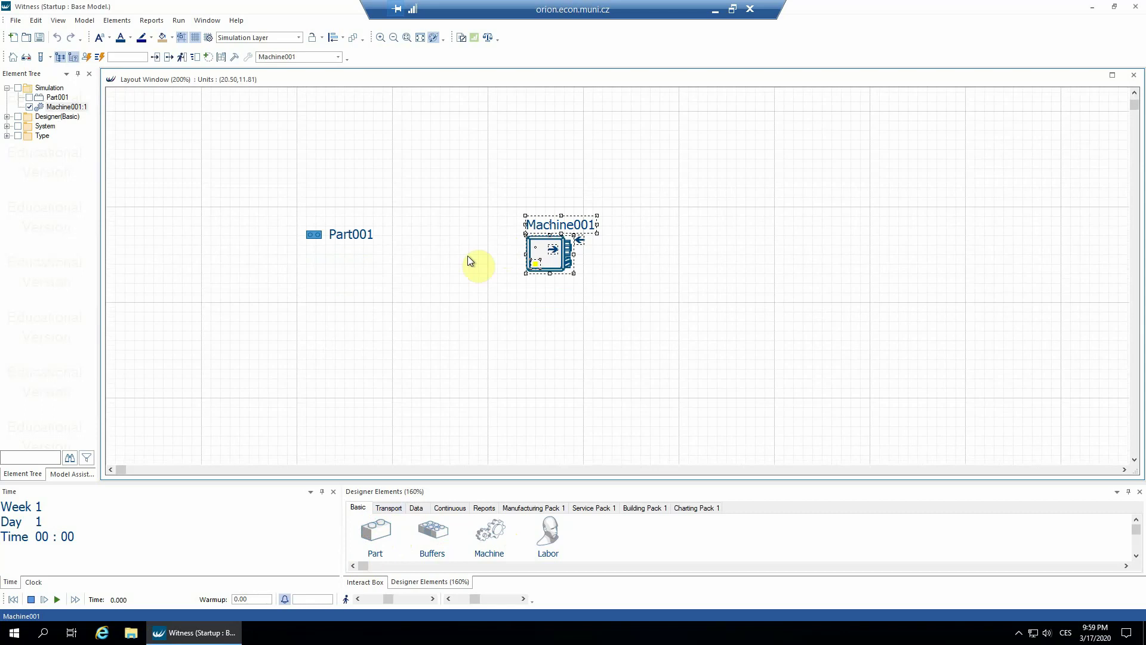
# Step: Give Part001 Active arrivals with an inter-arrival time of 2
pyautogui.doubleClick(350, 233)
pyautogui.click(610, 255)
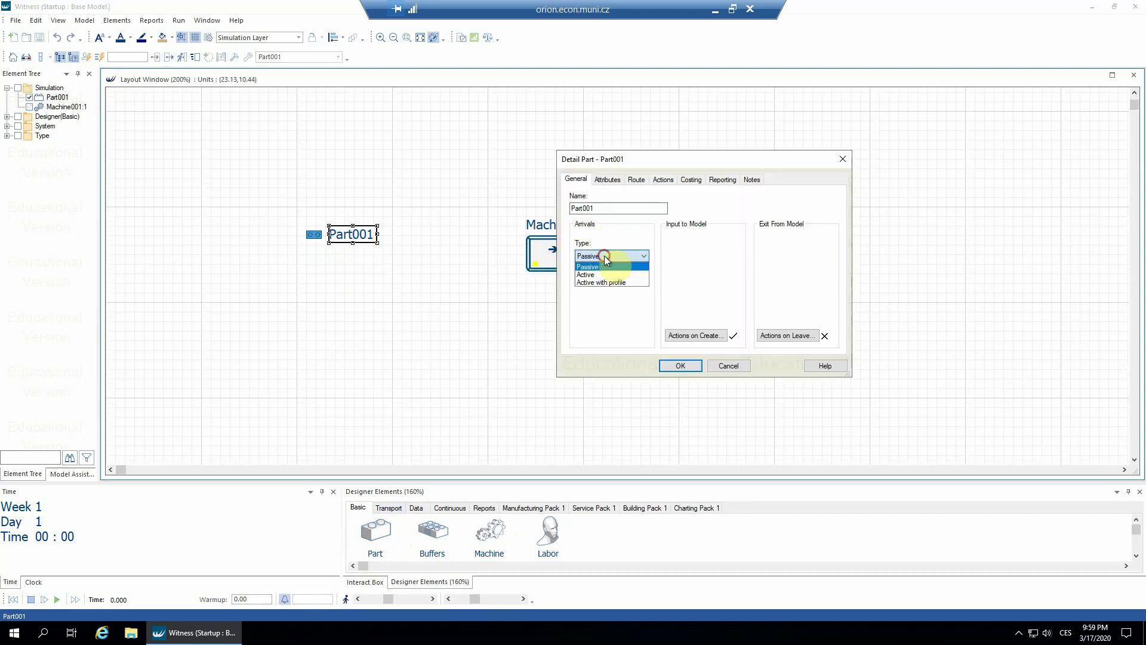
pyautogui.click(613, 278)
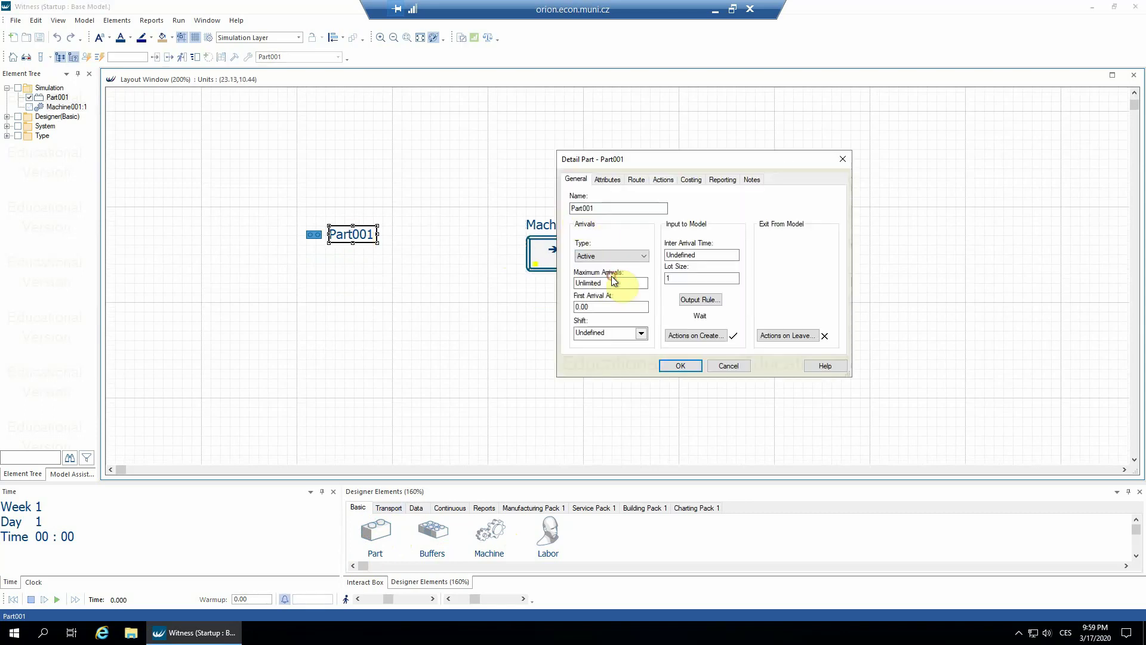
pyautogui.doubleClick(706, 254)
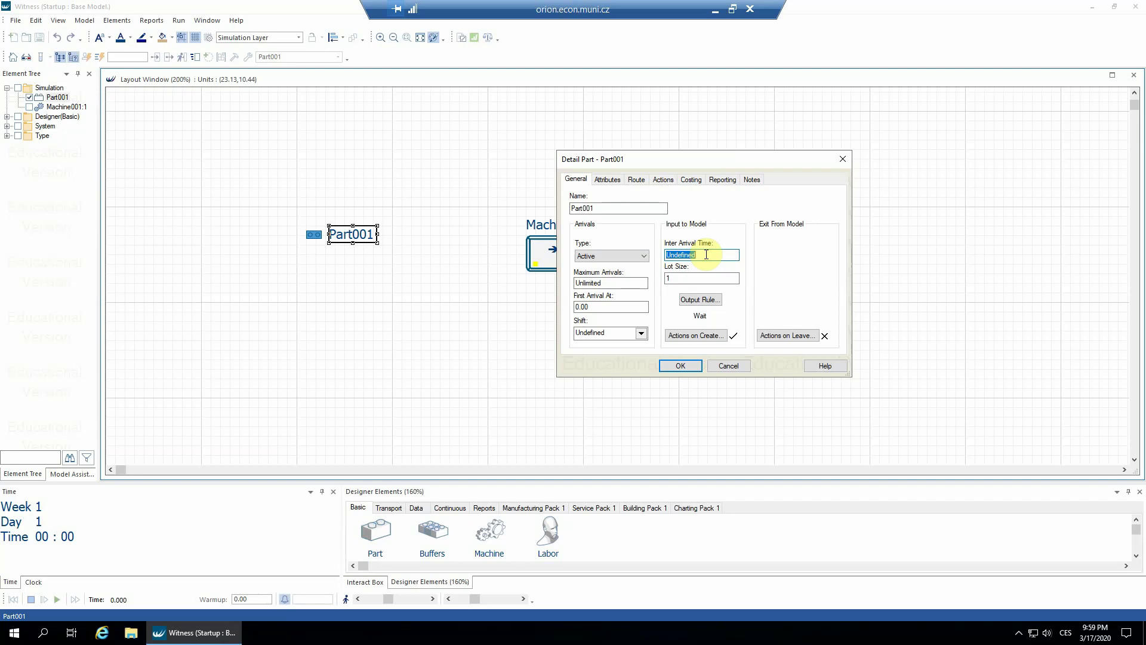
pyautogui.write('2')
pyautogui.doubleClick(676, 276)
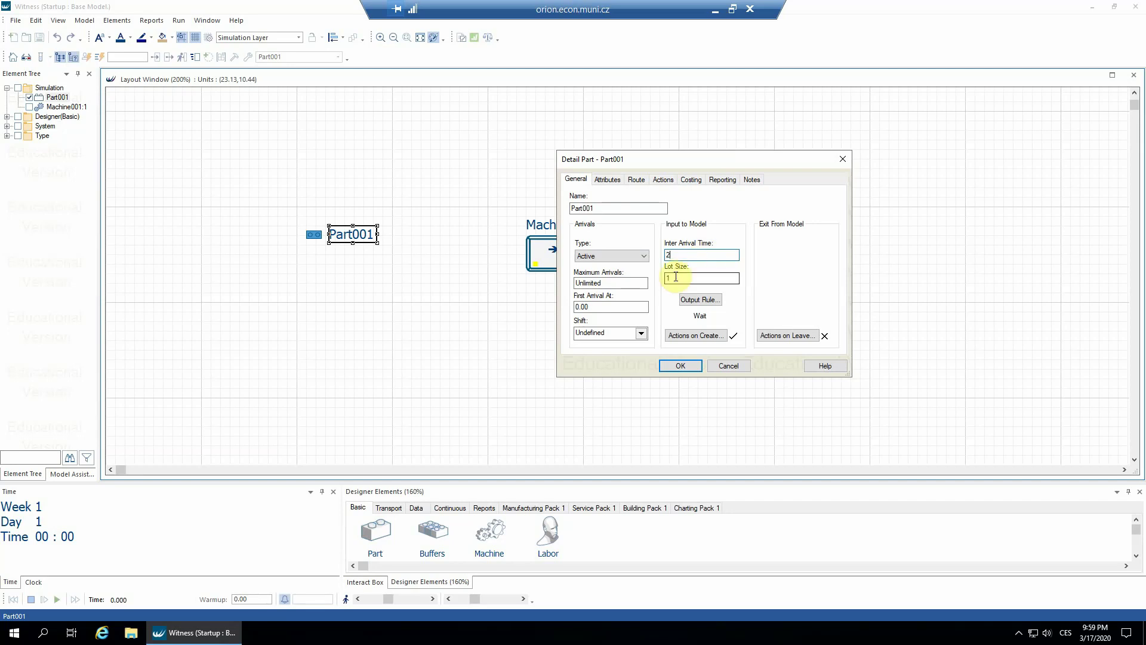
pyautogui.click(705, 300)
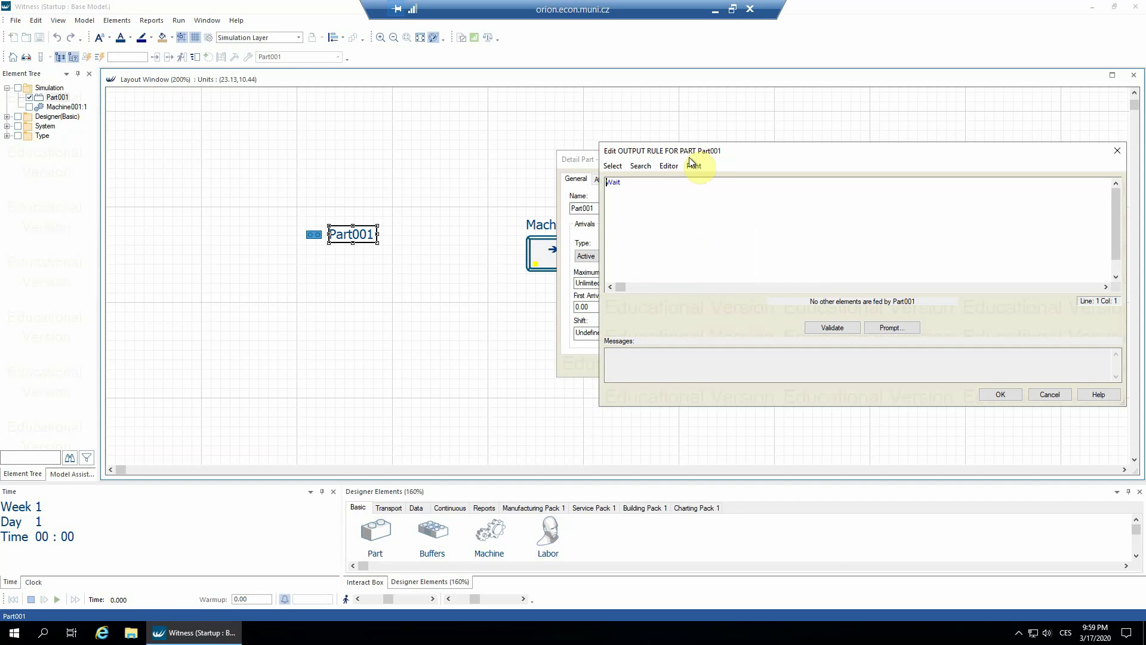
# Step: Replace Part001's Wait output rule with 'push Machine001' and validate it
pyautogui.moveTo(691, 159); pyautogui.dragTo(742, 189)
pyautogui.doubleClick(720, 195)
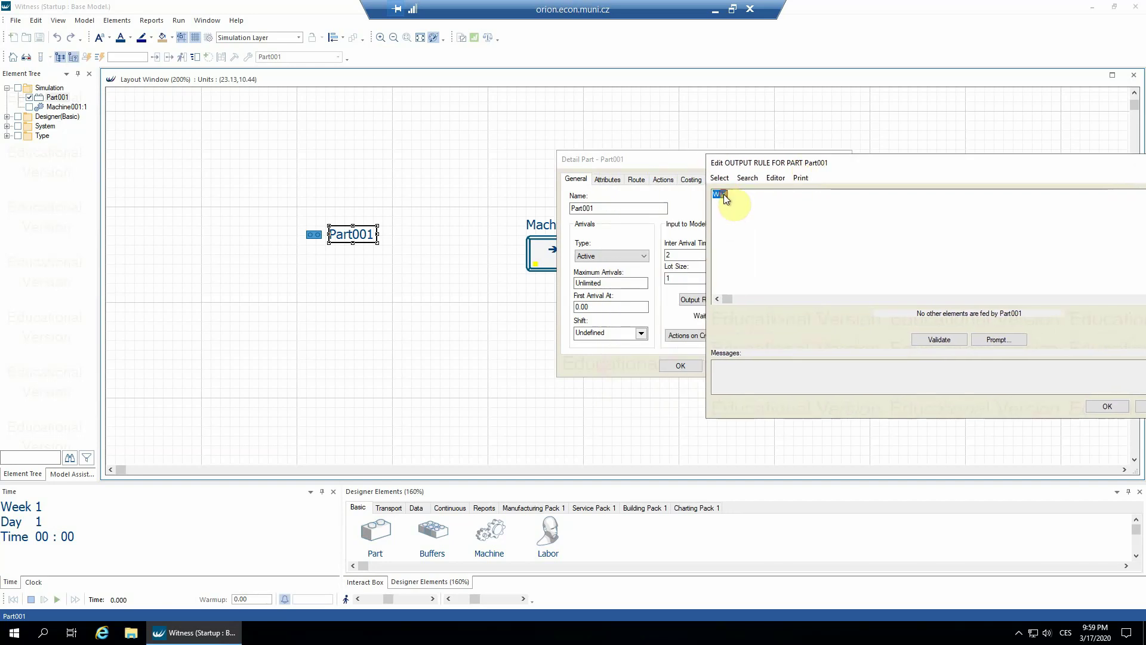
pyautogui.scroll(3, 755, 246)
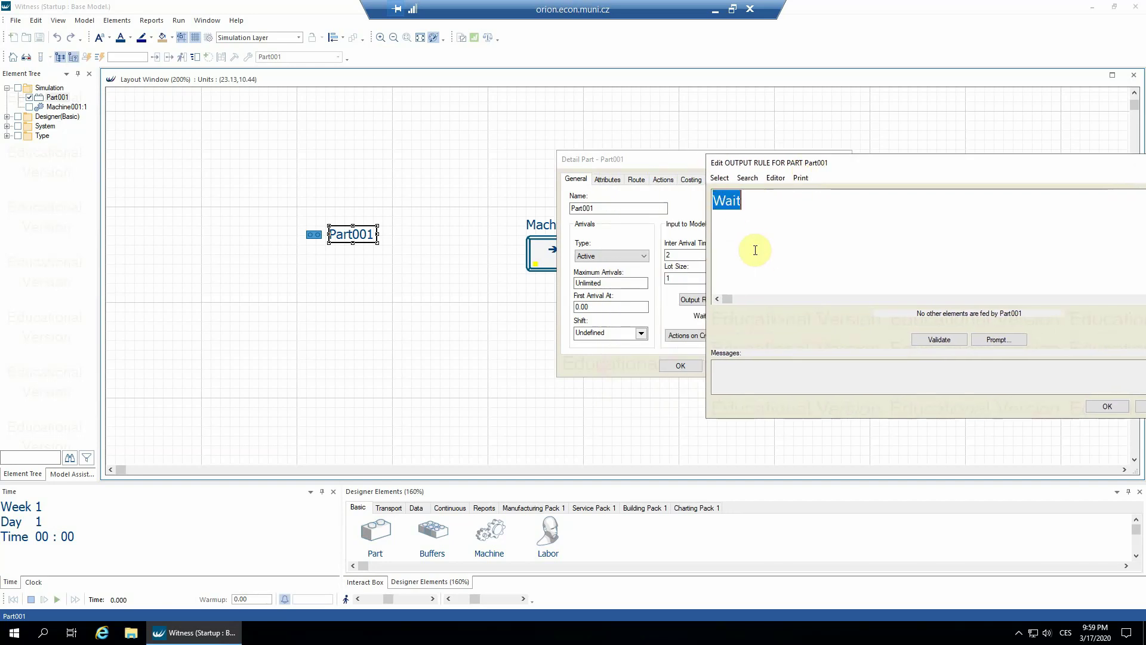
pyautogui.write('push')
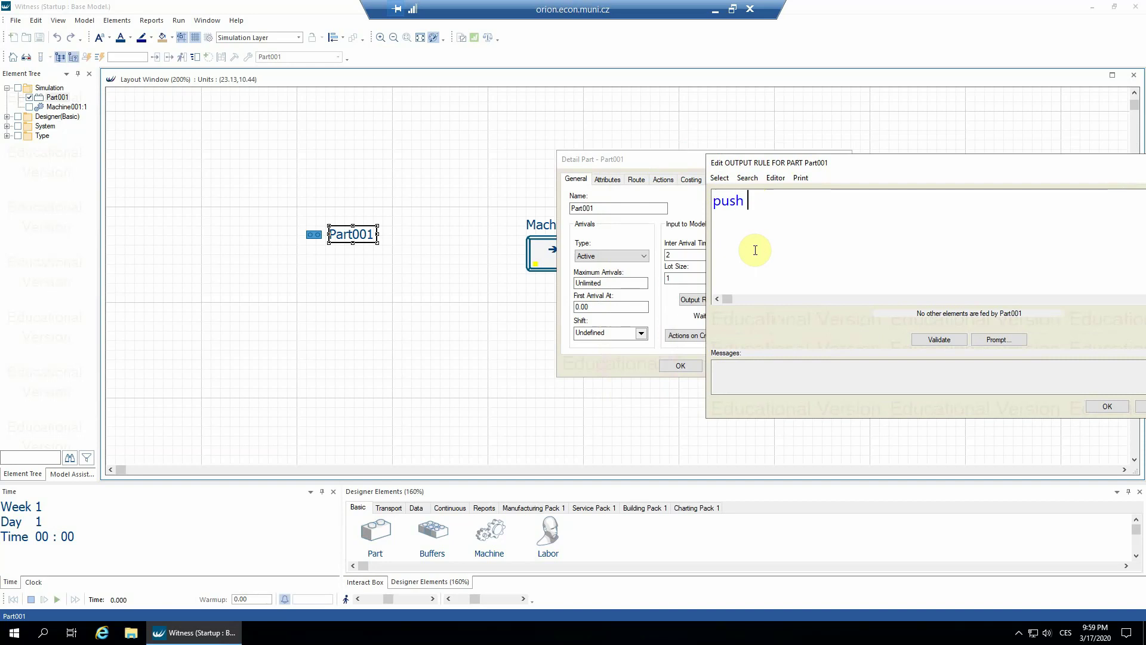
pyautogui.click(87, 107)
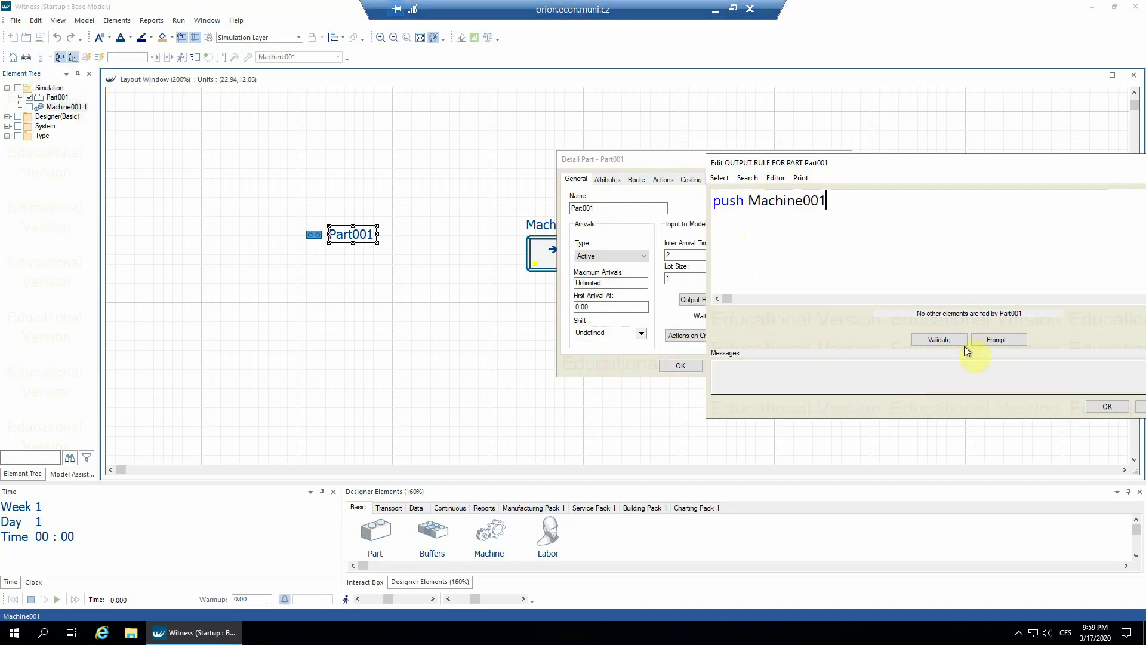
pyautogui.click(939, 337)
pyautogui.click(1097, 407)
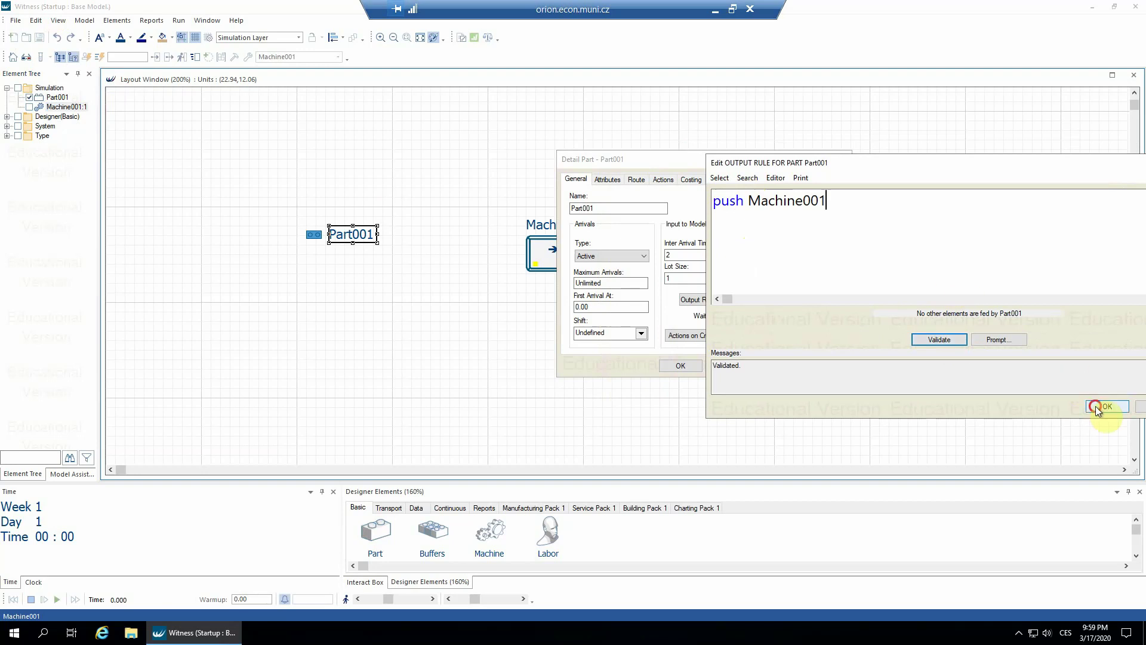
# Step: Set Machine001's output rule to 'push to ship' and validate it
pyautogui.click(681, 366)
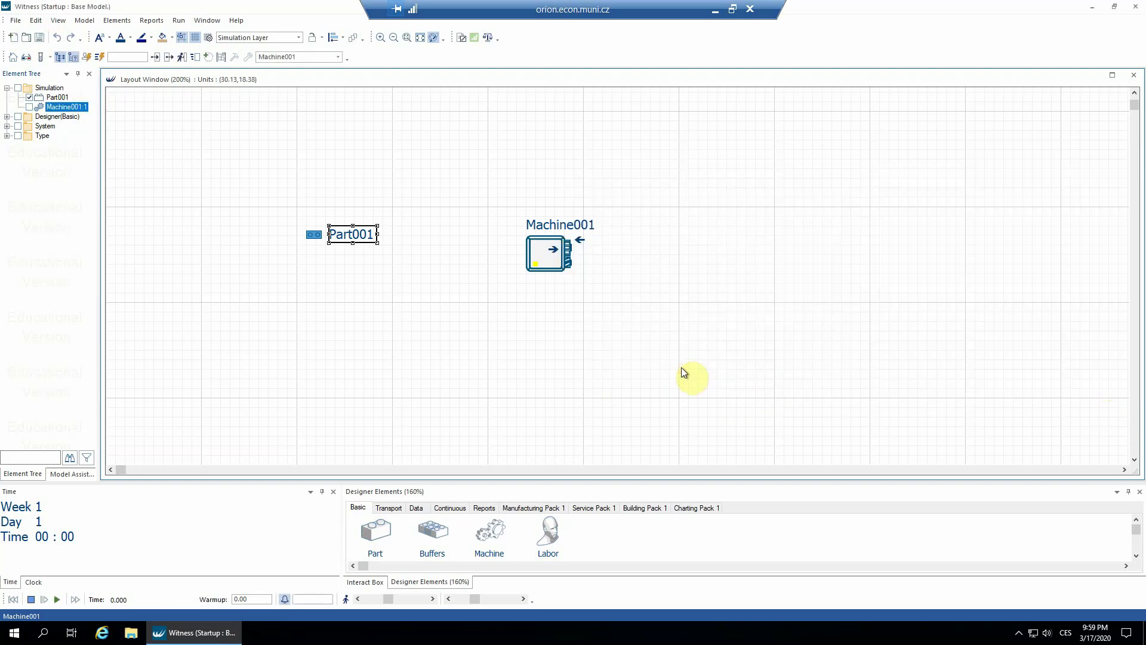
pyautogui.click(558, 227)
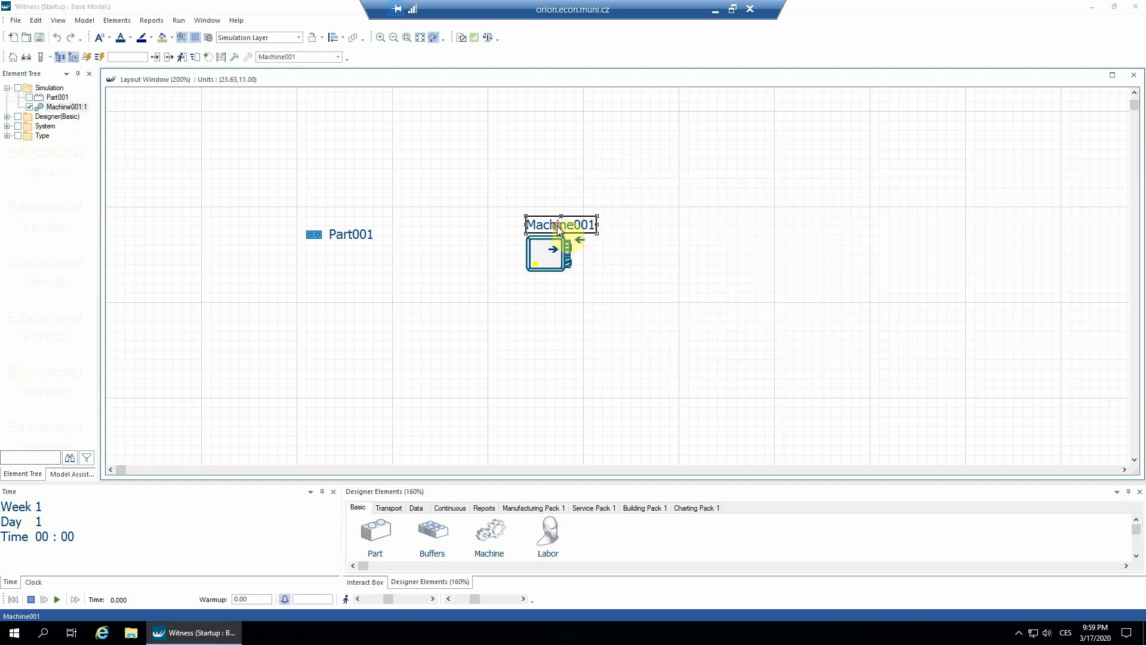
pyautogui.doubleClick(557, 225)
pyautogui.click(603, 278)
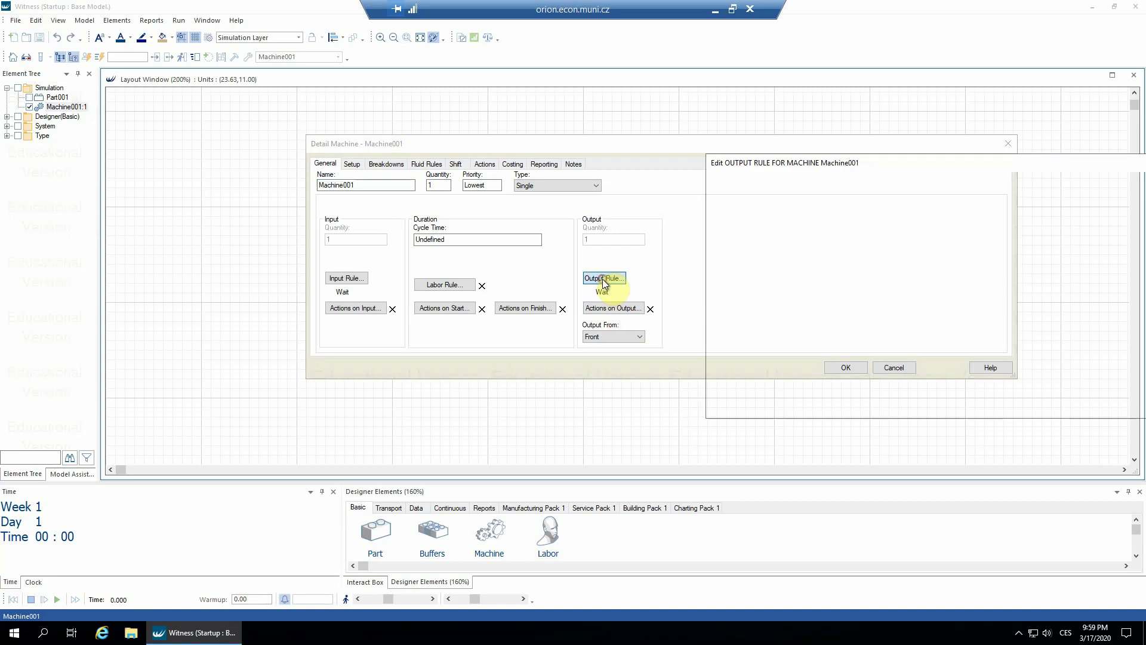
pyautogui.doubleClick(719, 195)
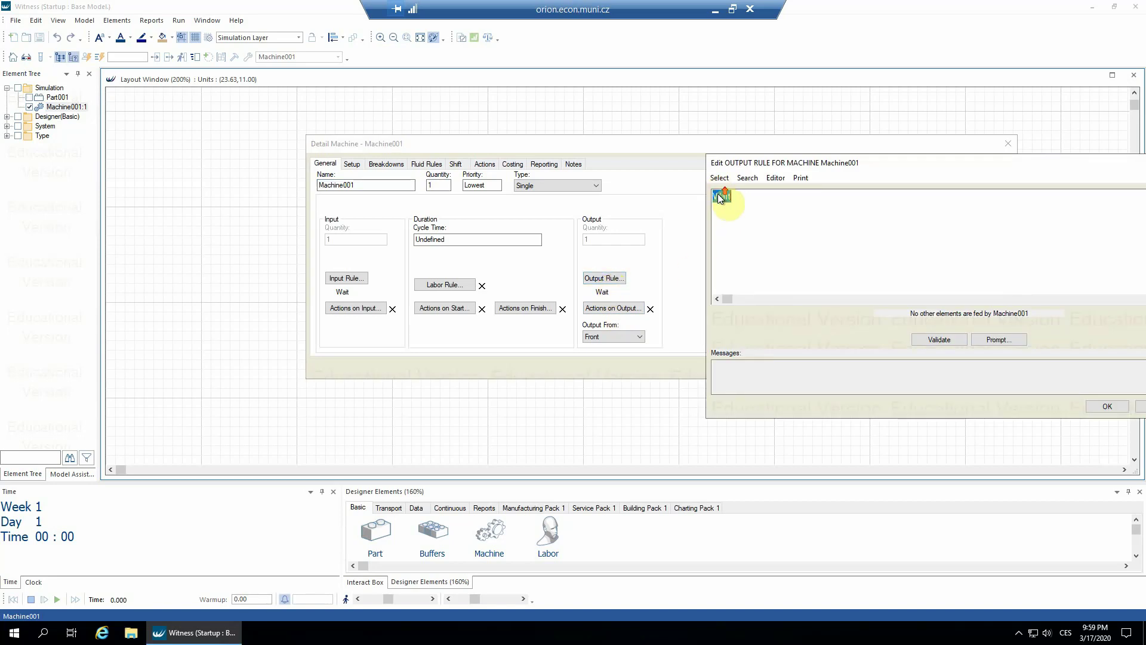
pyautogui.write('push to ship')
pyautogui.click(932, 339)
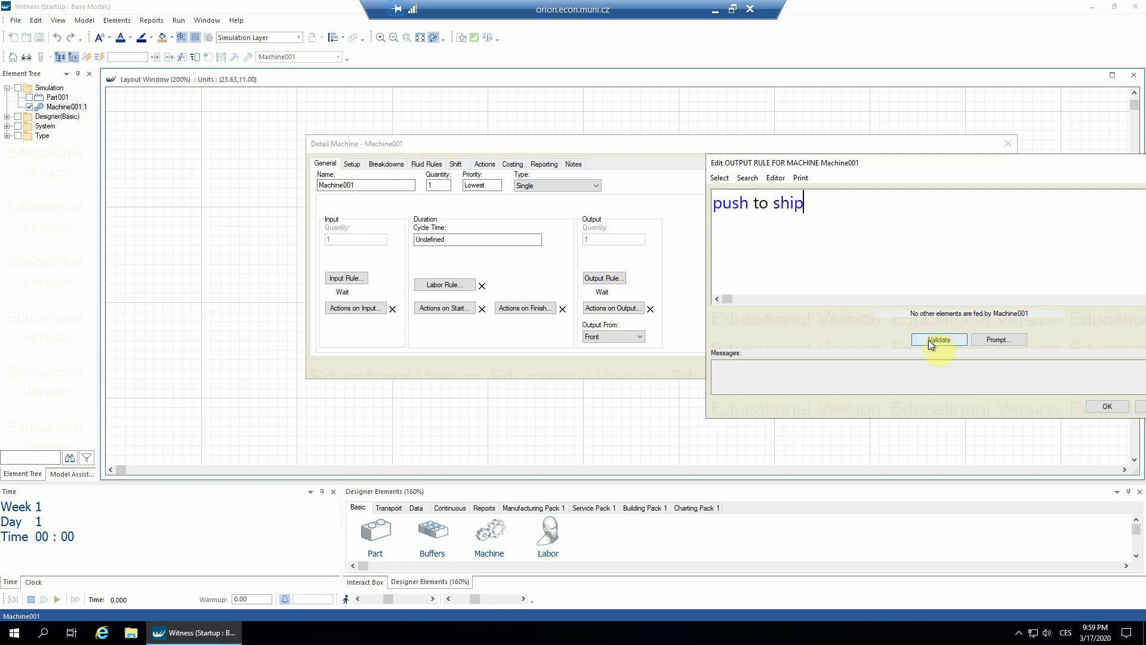
pyautogui.click(1104, 405)
# Step: Show the Push arrow from Part001 into Machine001 and the SHIP output line
pyautogui.click(857, 372)
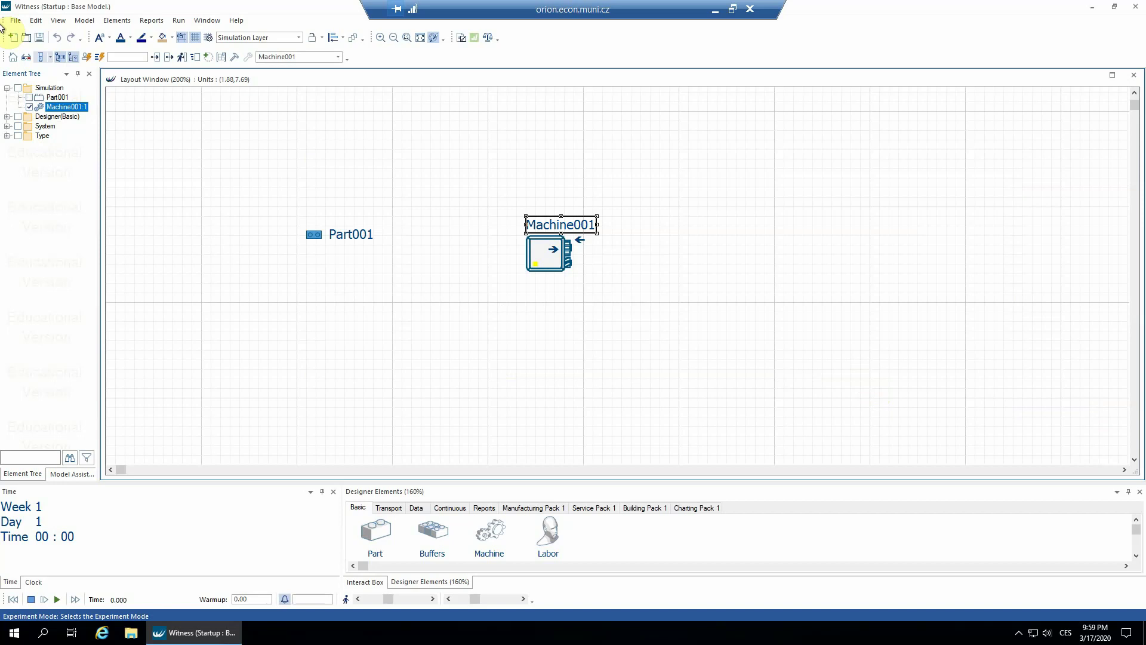
pyautogui.click(58, 20)
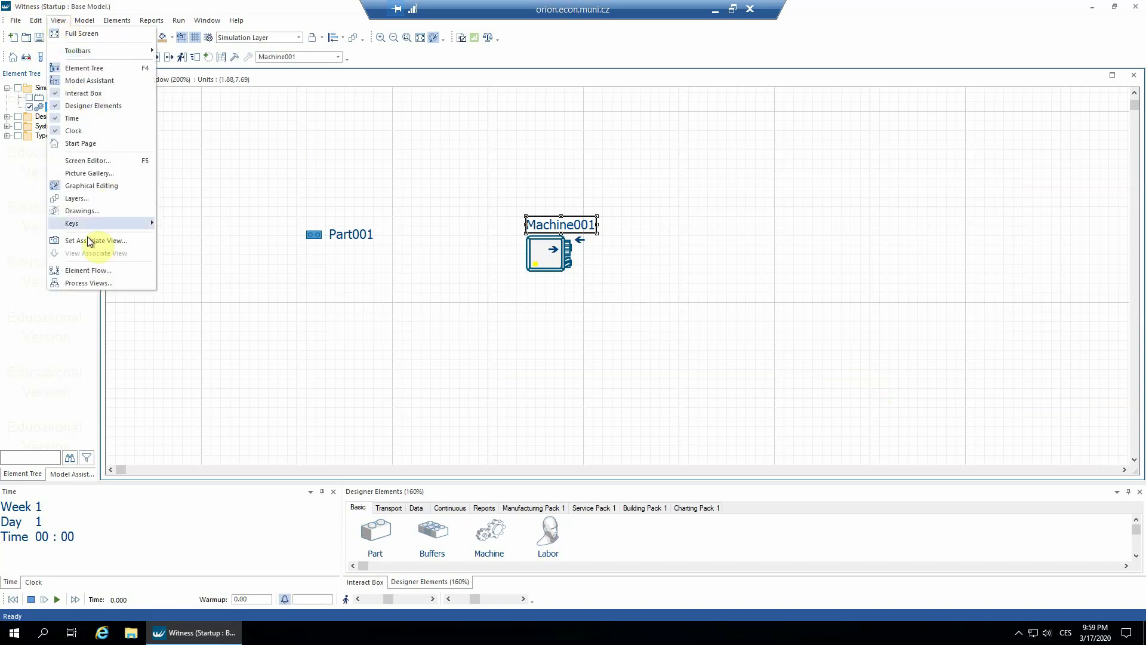
pyautogui.click(88, 270)
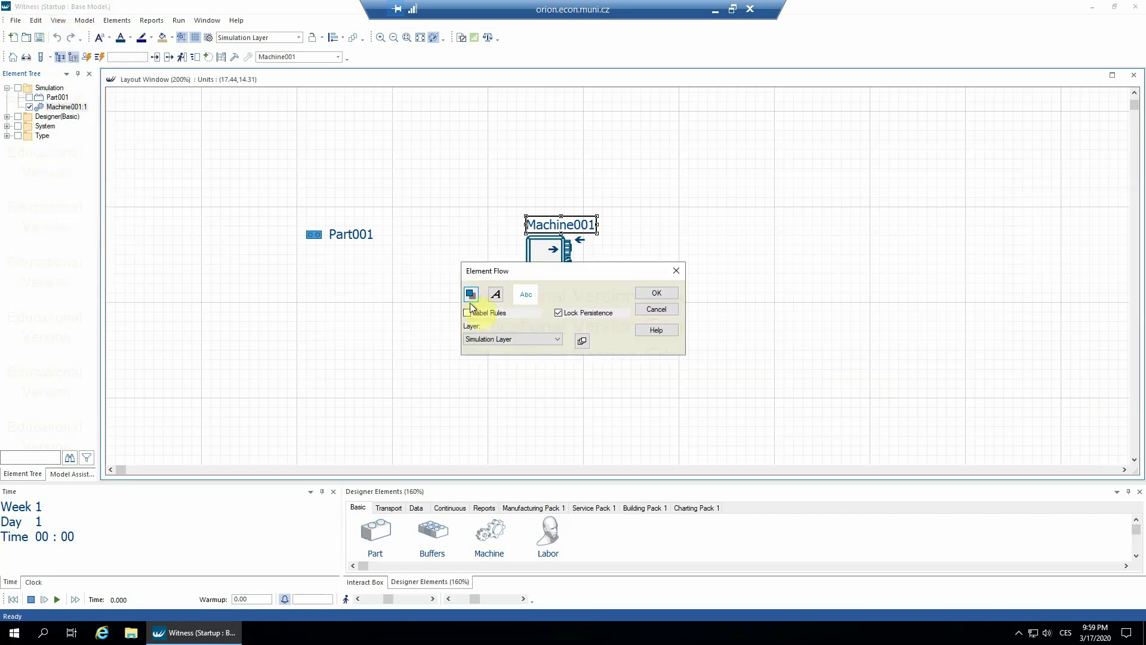
pyautogui.click(656, 292)
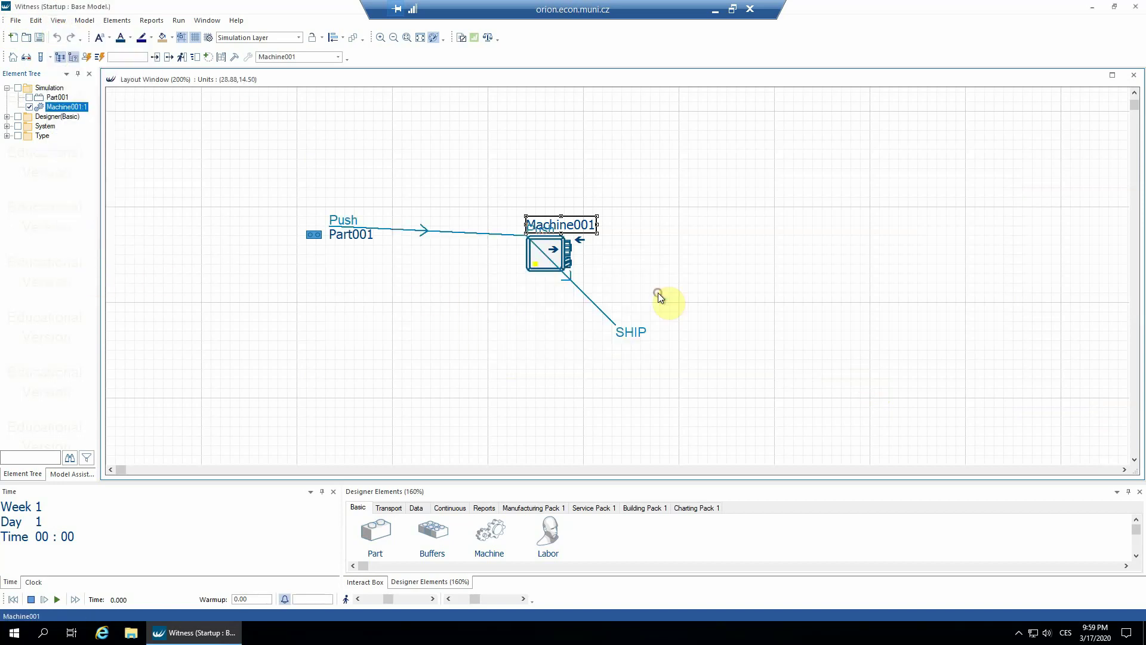
pyautogui.click(547, 339)
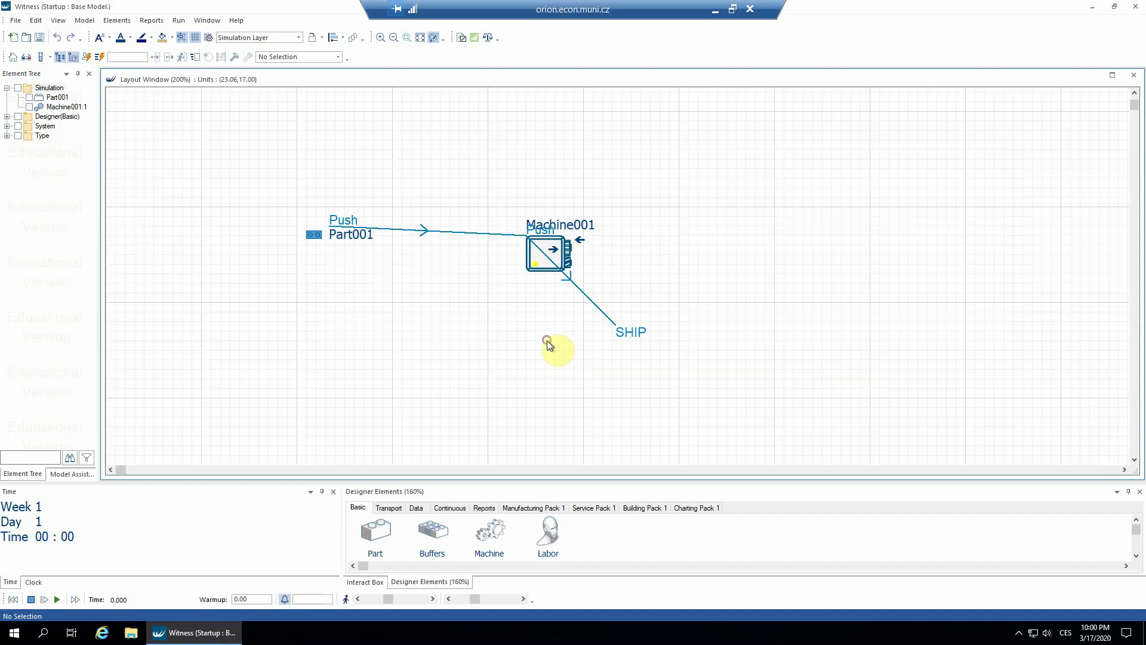
# Step: Replace Machine001's Undefined cycle time with 15
pyautogui.doubleClick(542, 258)
pyautogui.click(452, 239)
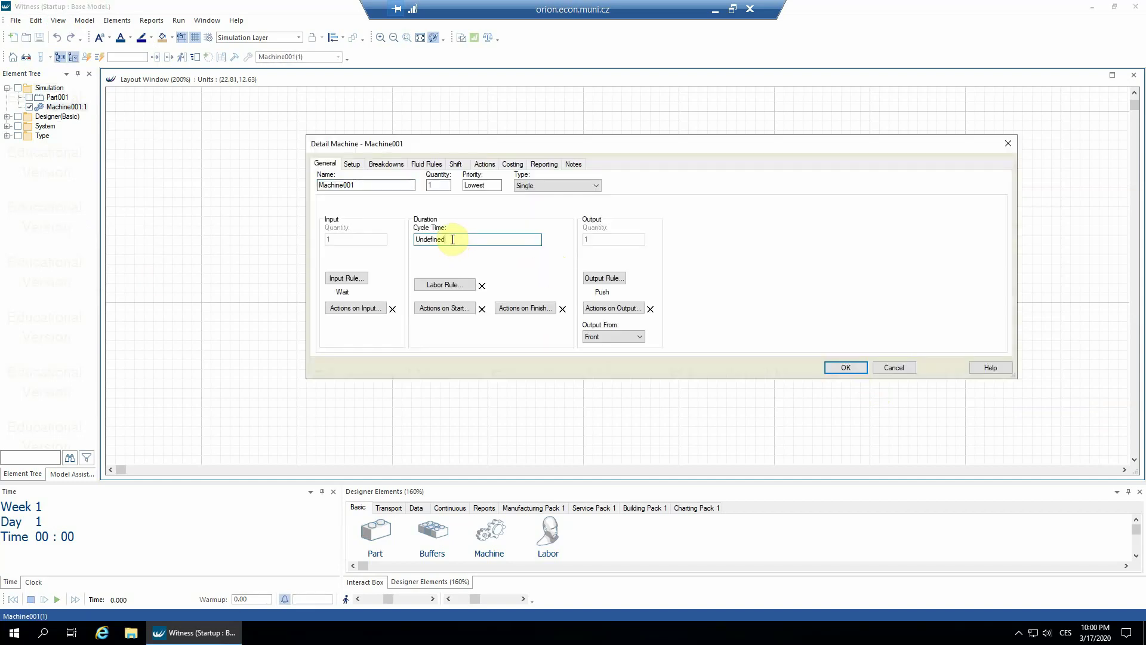
pyautogui.doubleClick(453, 240)
pyautogui.write('15')
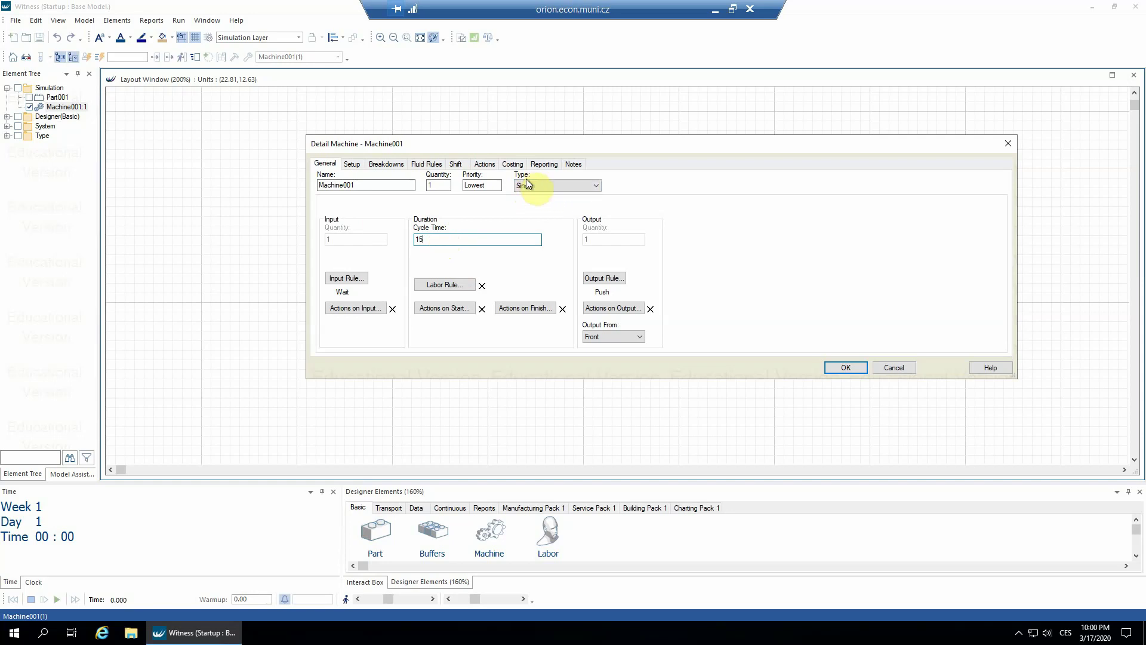
pyautogui.click(547, 185)
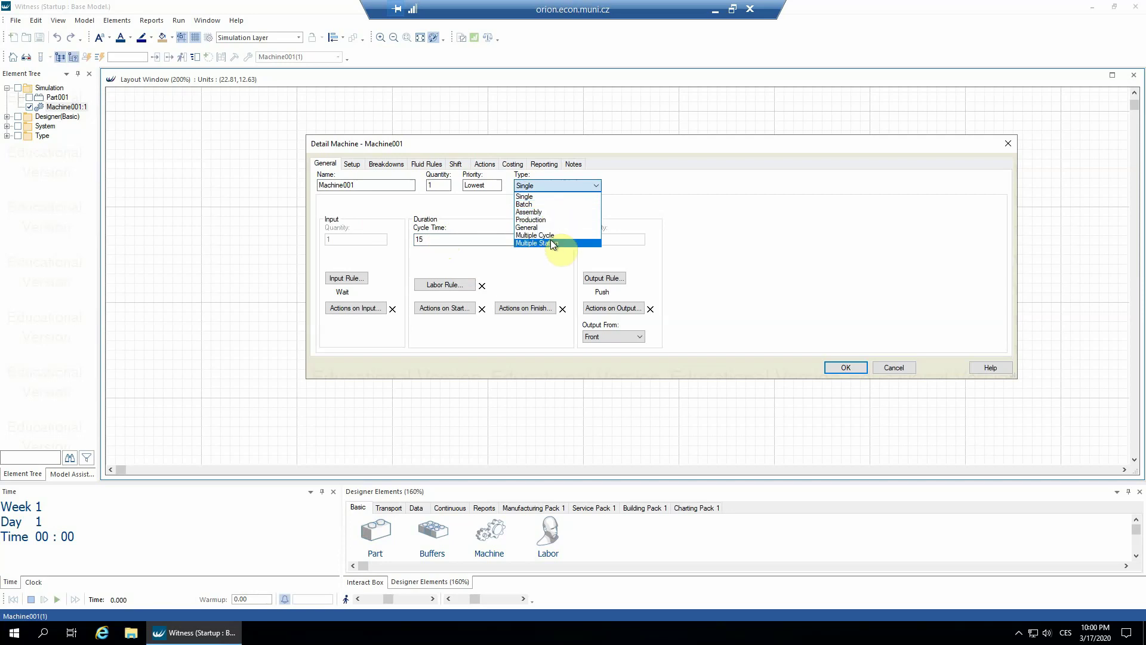
# Step: Change Machine001 to a Batch machine with Batch Min 5, leaving Batch Max as Batch Min
pyautogui.click(540, 205)
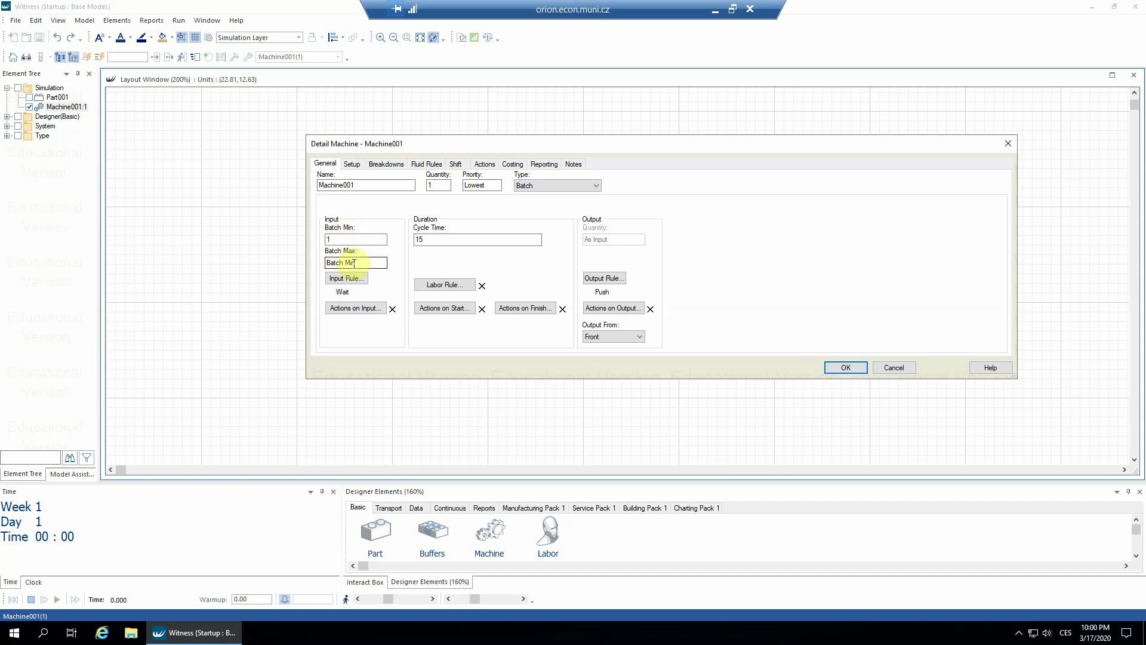
pyautogui.click(370, 235)
pyautogui.click(349, 239)
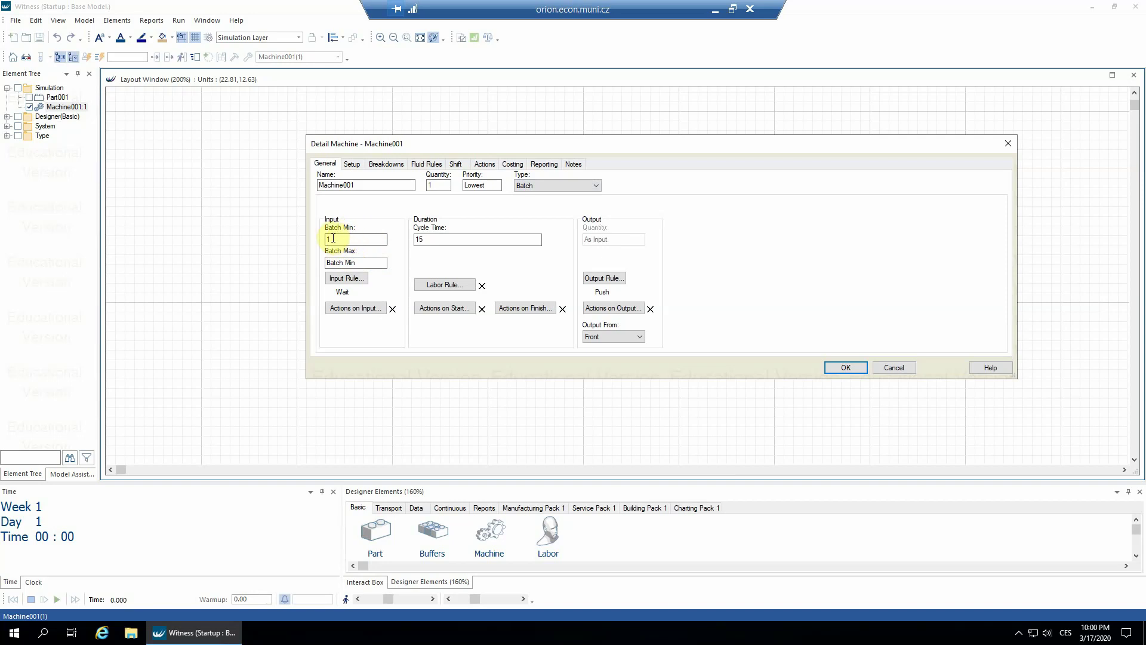
pyautogui.doubleClick(334, 239)
pyautogui.write('5')
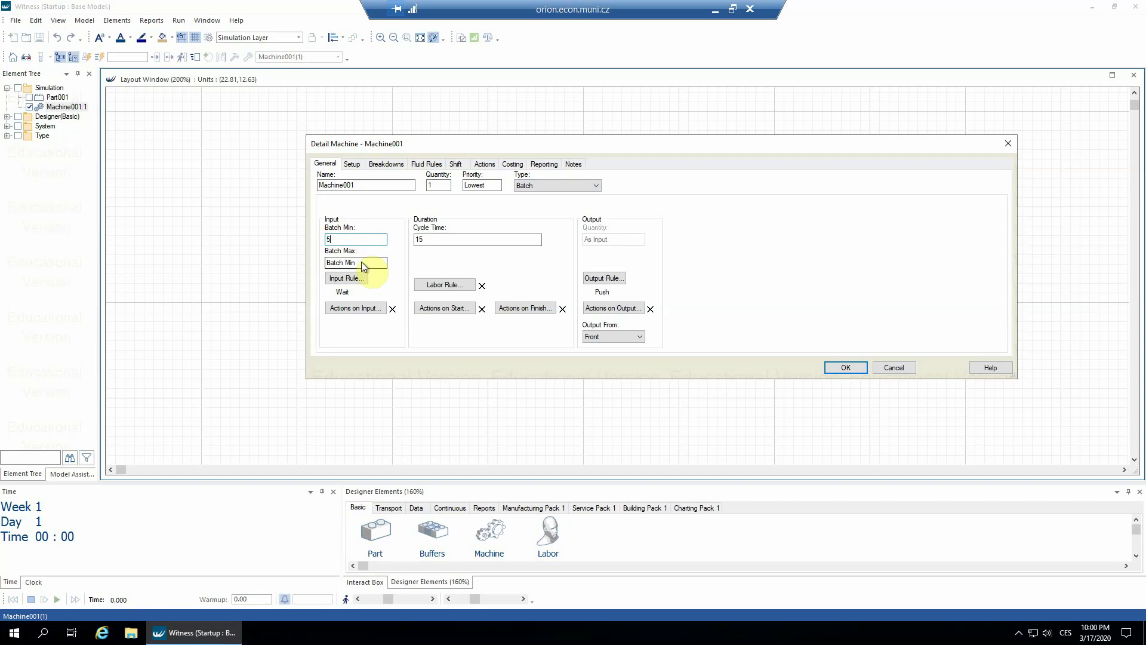
pyautogui.moveTo(358, 263); pyautogui.dragTo(325, 263)
pyautogui.click(349, 240)
# Step: Turn on Walk mode and lower the run and walk speed sliders
pyautogui.click(846, 367)
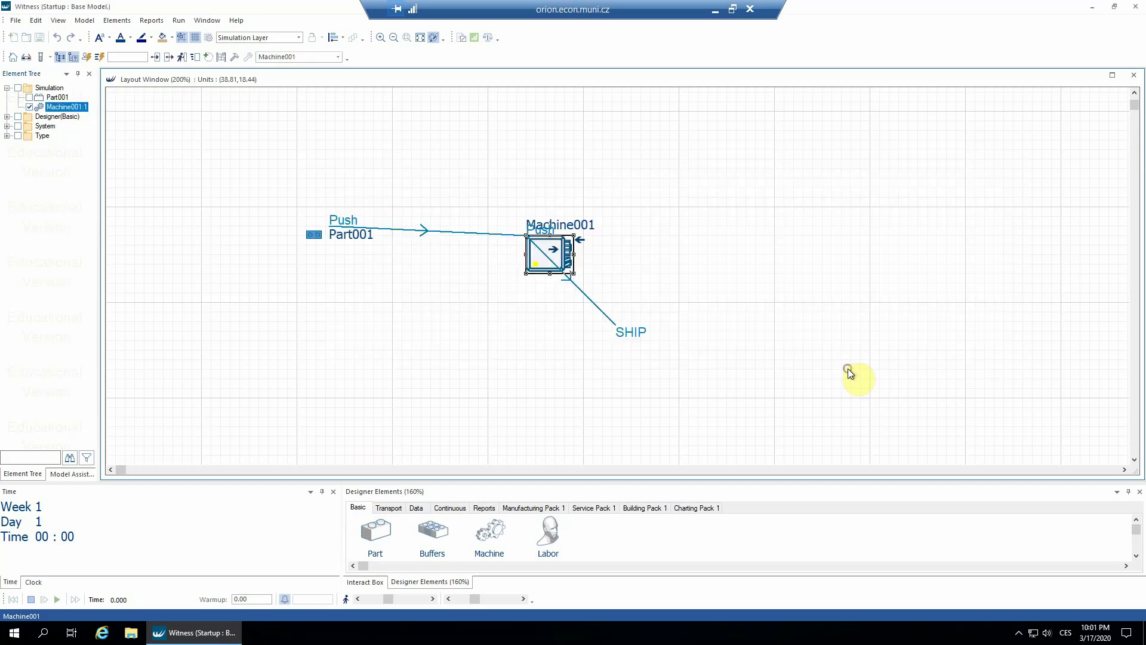
pyautogui.click(345, 600)
pyautogui.moveTo(382, 599); pyautogui.dragTo(375, 601)
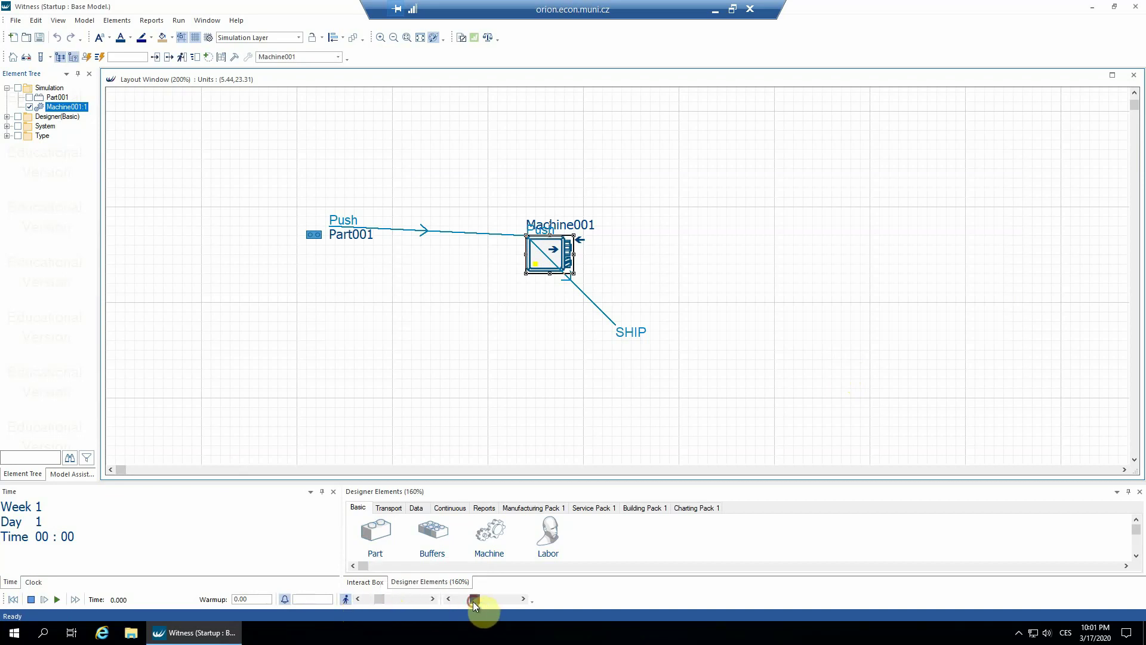
pyautogui.moveTo(473, 601); pyautogui.dragTo(468, 600)
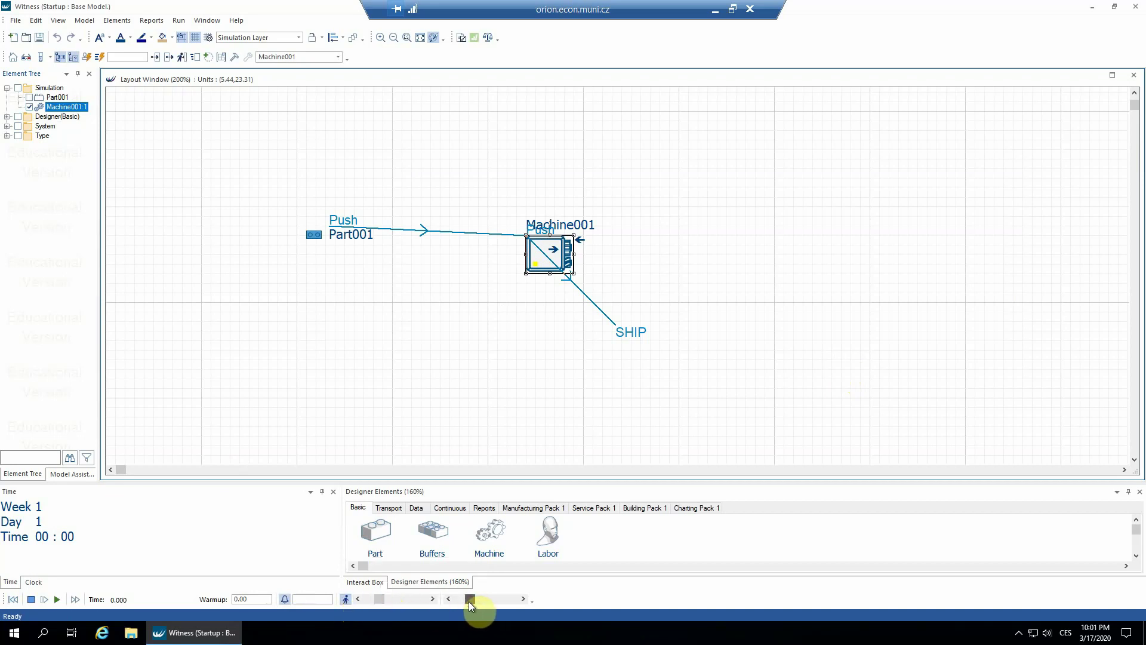
# Step: Run the simulation, slowing the run and walk speeds to watch batches of 5 form and ship
pyautogui.click(61, 598)
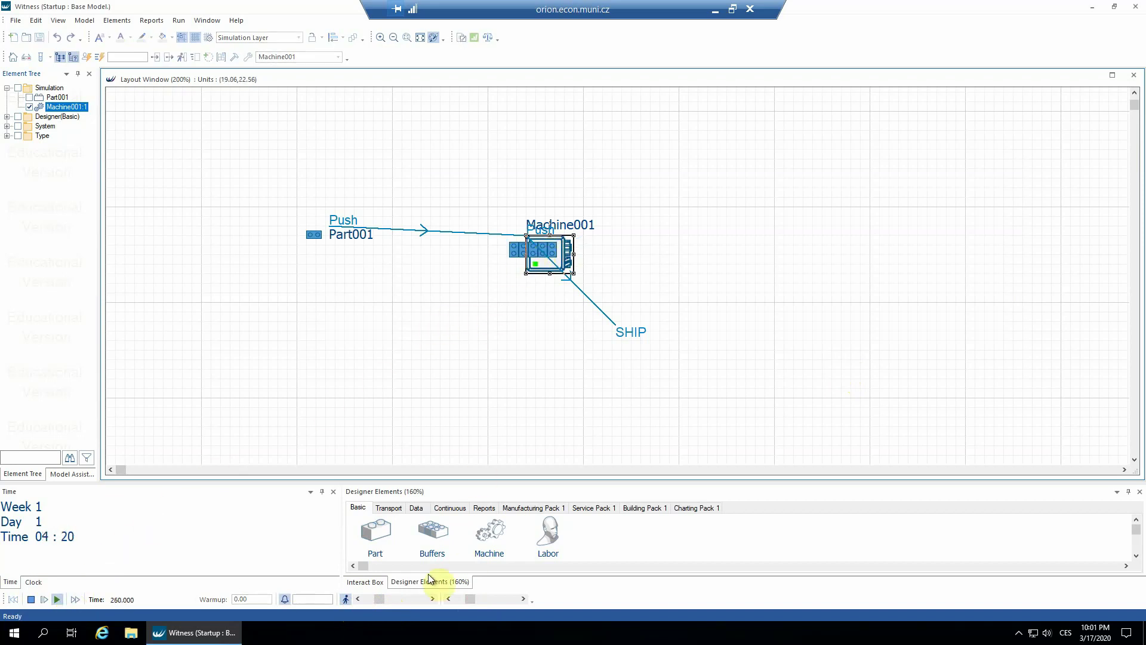
pyautogui.click(370, 600)
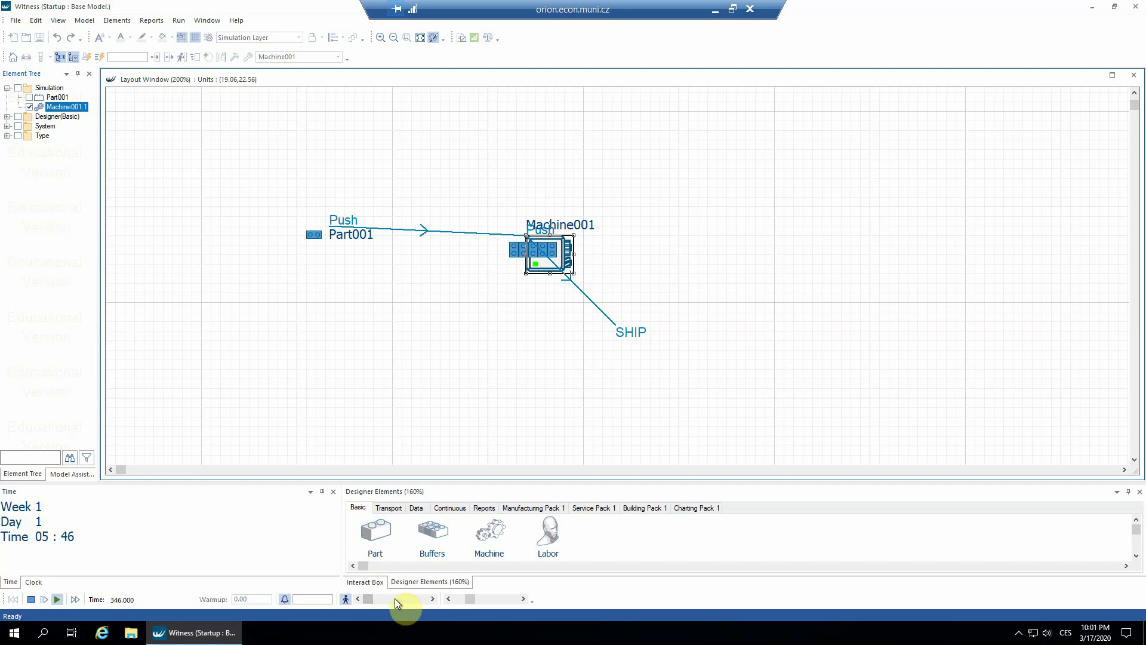
pyautogui.click(449, 600)
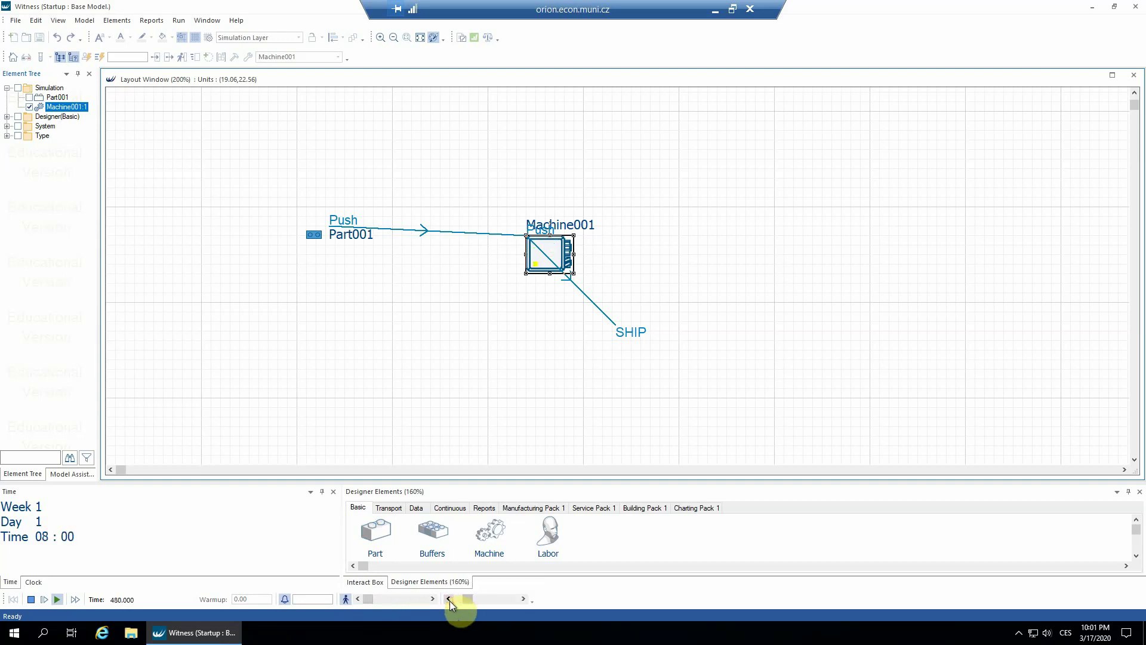
pyautogui.click(450, 600)
pyautogui.click(449, 600)
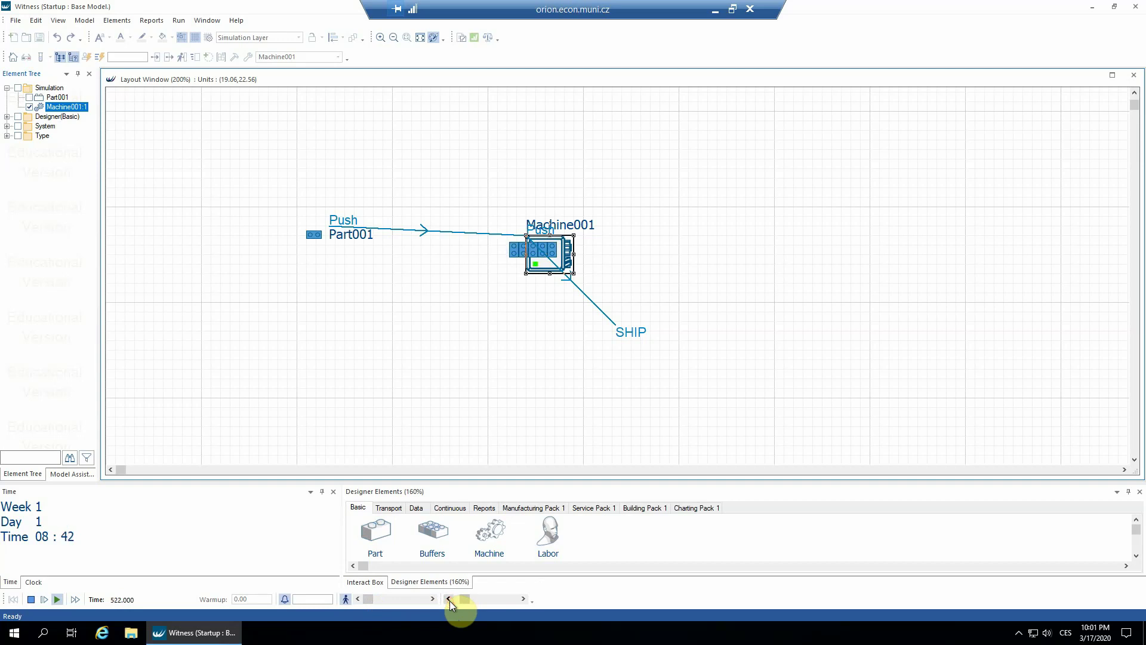
pyautogui.click(449, 600)
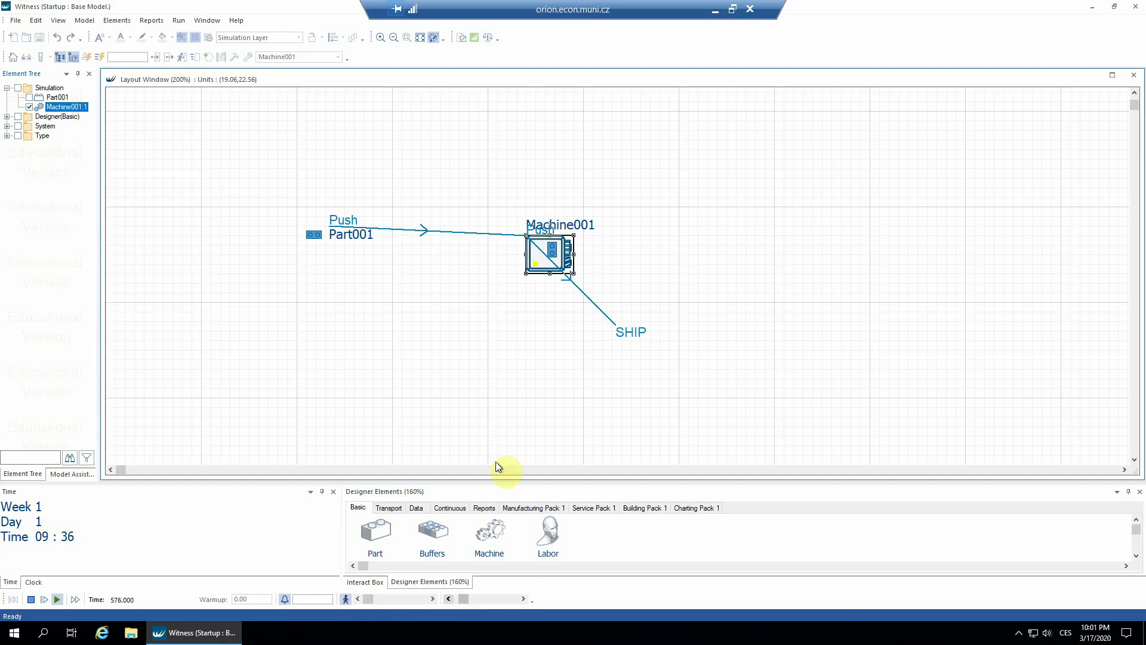